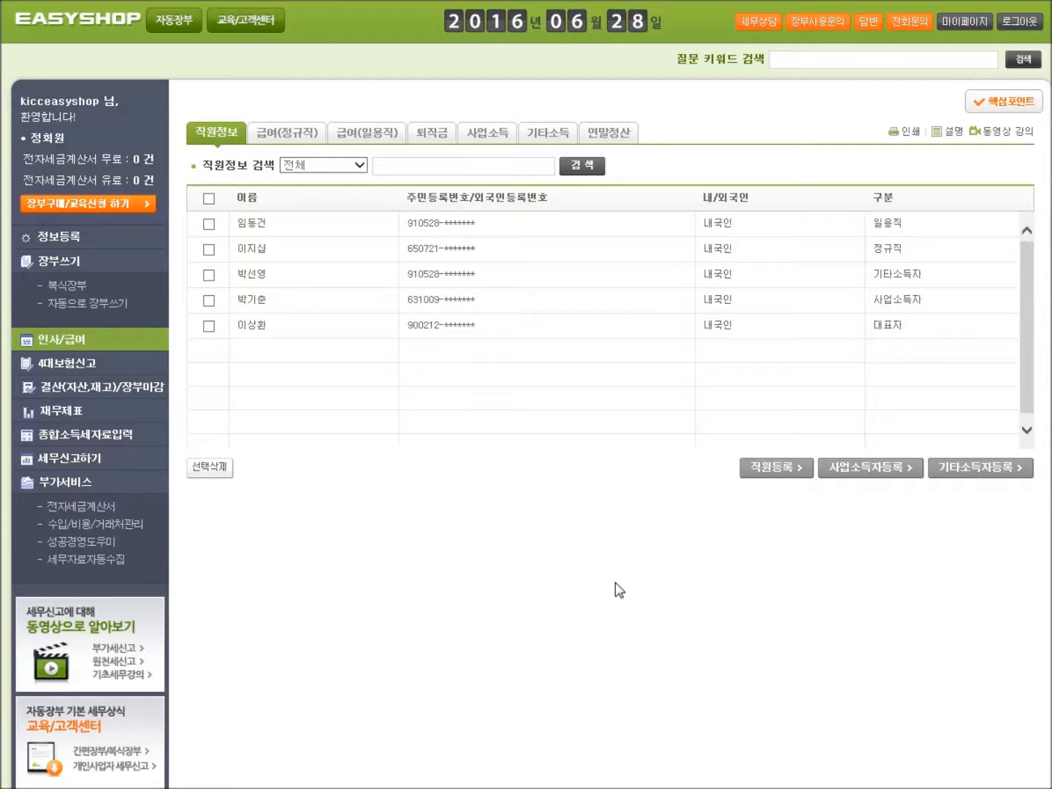
Step: Open the 직원 상세정보 등록 form for the employee from the employee list
{"action": "left_click_drag", "start_coordinate": [734, 486], "coordinate": [795, 477]}
{"action": "left_click", "coordinate": [800, 470]}
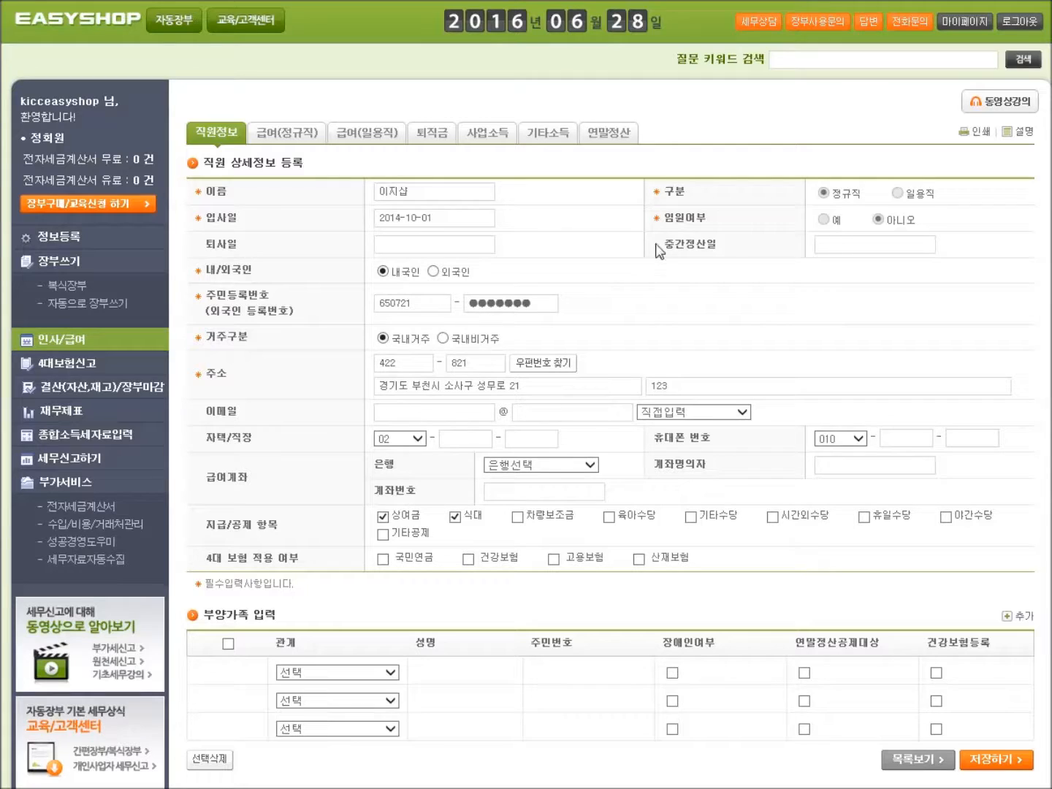
{"action": "left_click_drag", "start_coordinate": [654, 198], "coordinate": [681, 199]}
{"action": "left_click_drag", "start_coordinate": [207, 229], "coordinate": [239, 231]}
{"action": "left_click", "coordinate": [399, 218]}
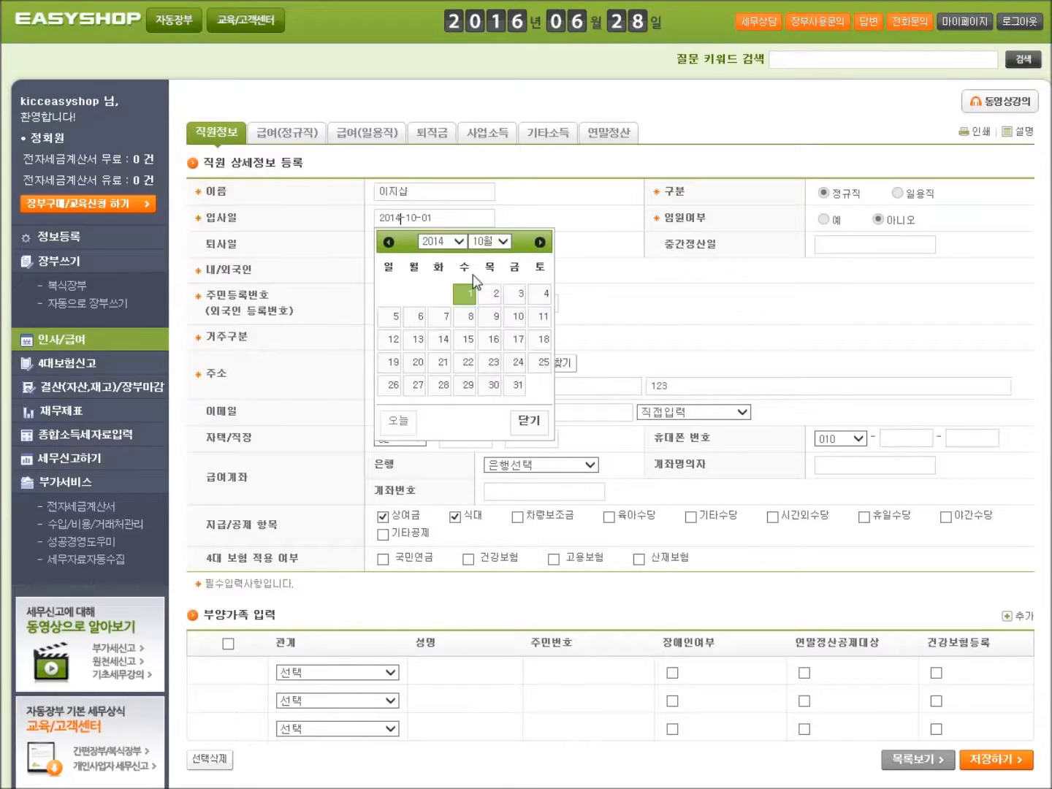
{"action": "left_click", "coordinate": [463, 293]}
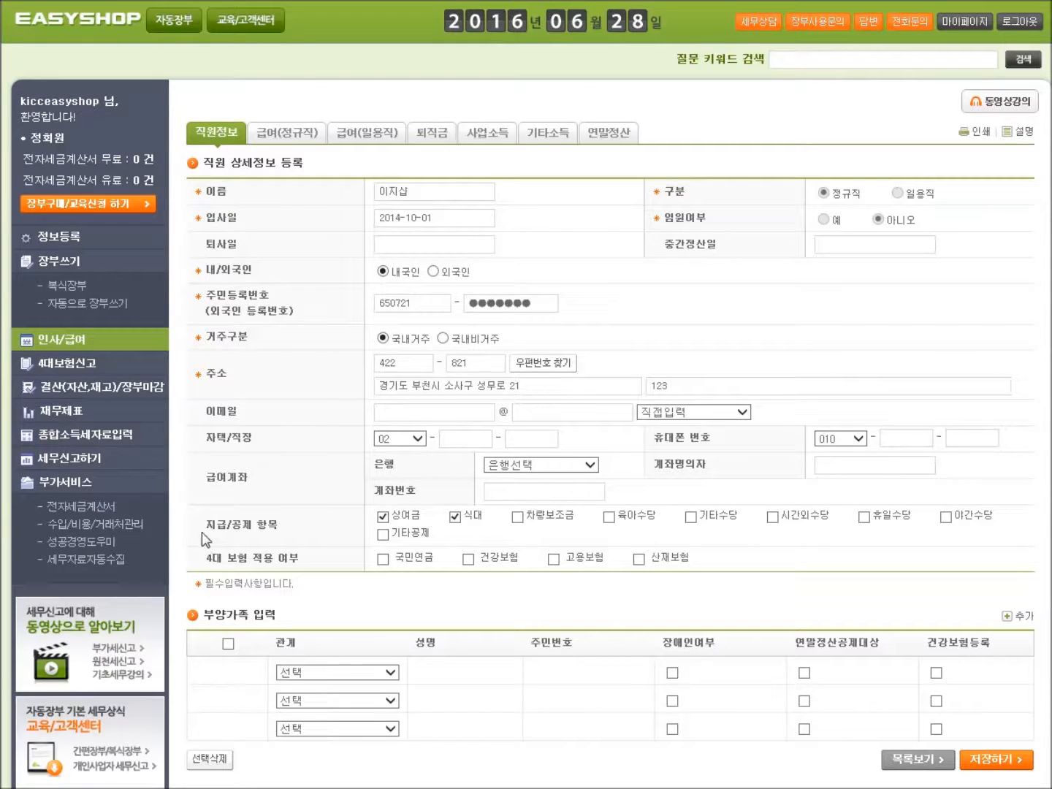
{"action": "left_click_drag", "start_coordinate": [209, 529], "coordinate": [265, 527]}
{"action": "left_click_drag", "start_coordinate": [206, 562], "coordinate": [293, 561]}
Step: Tick 국민연금 and 건강보험 under 4대 보험, then show the 비과세 소득 구분 reference table
{"action": "left_click", "coordinate": [382, 559]}
{"action": "left_click", "coordinate": [468, 558]}
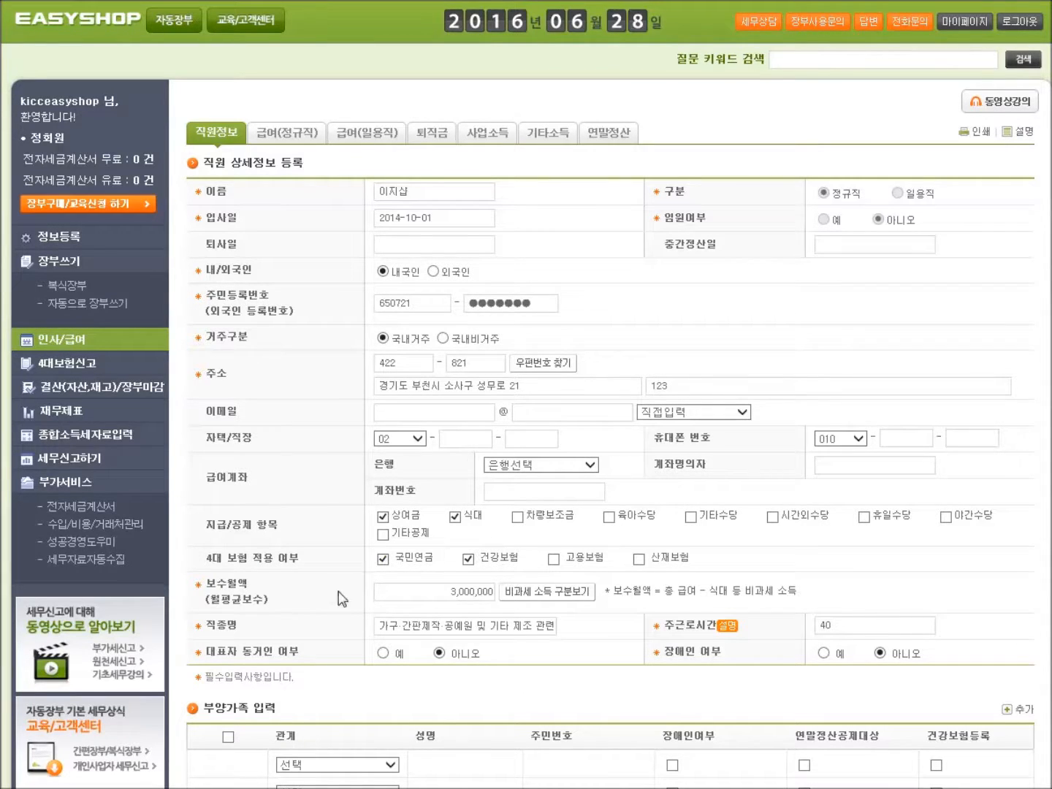
{"action": "left_click_drag", "start_coordinate": [206, 596], "coordinate": [240, 595]}
{"action": "left_click_drag", "start_coordinate": [499, 606], "coordinate": [591, 606]}
{"action": "left_click", "coordinate": [540, 591]}
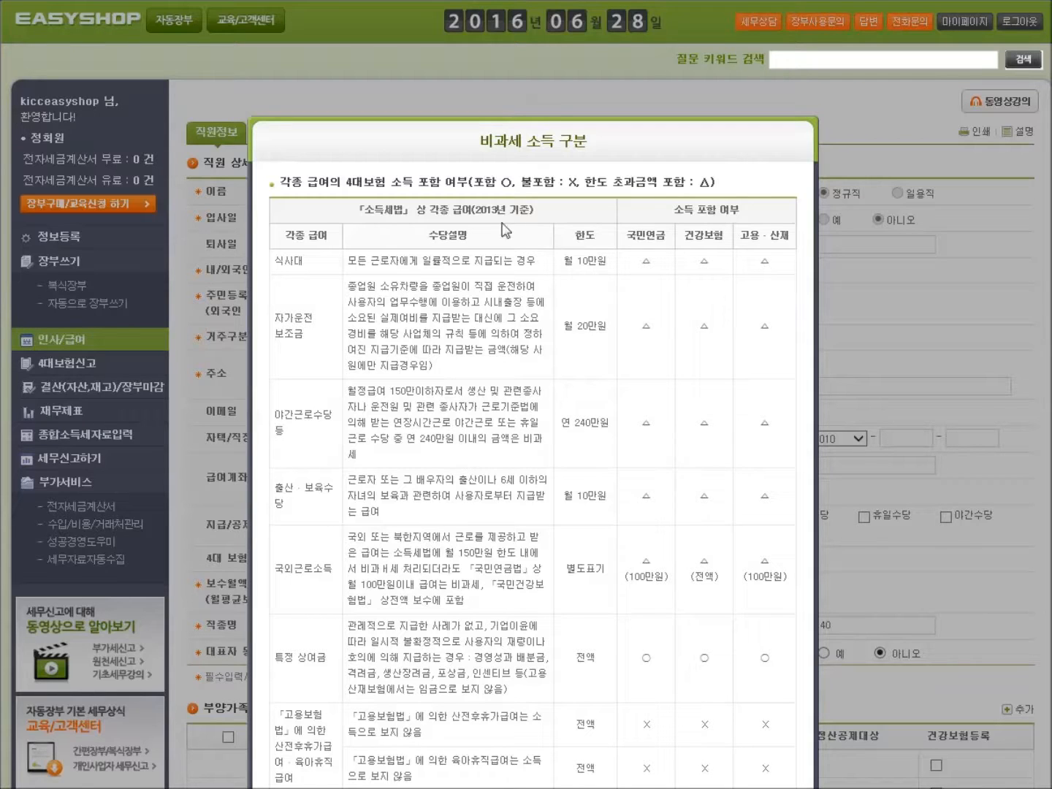
Step: Replace the employee's occupation with 079 경비 관련직 from the 직종코드 list
{"action": "left_click_drag", "start_coordinate": [557, 267], "coordinate": [591, 266]}
{"action": "scroll", "coordinate": [821, 292], "scroll_direction": "down", "scroll_amount": 2}
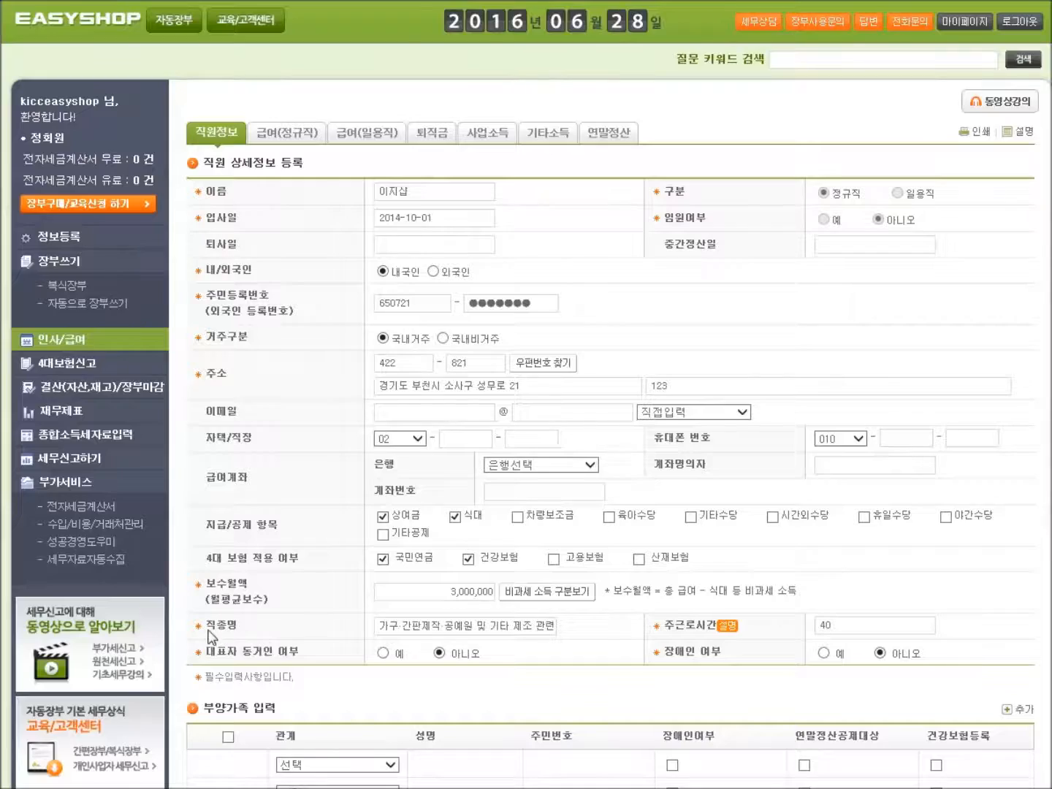
{"action": "left_click_drag", "start_coordinate": [205, 636], "coordinate": [236, 634]}
{"action": "left_click", "coordinate": [455, 625]}
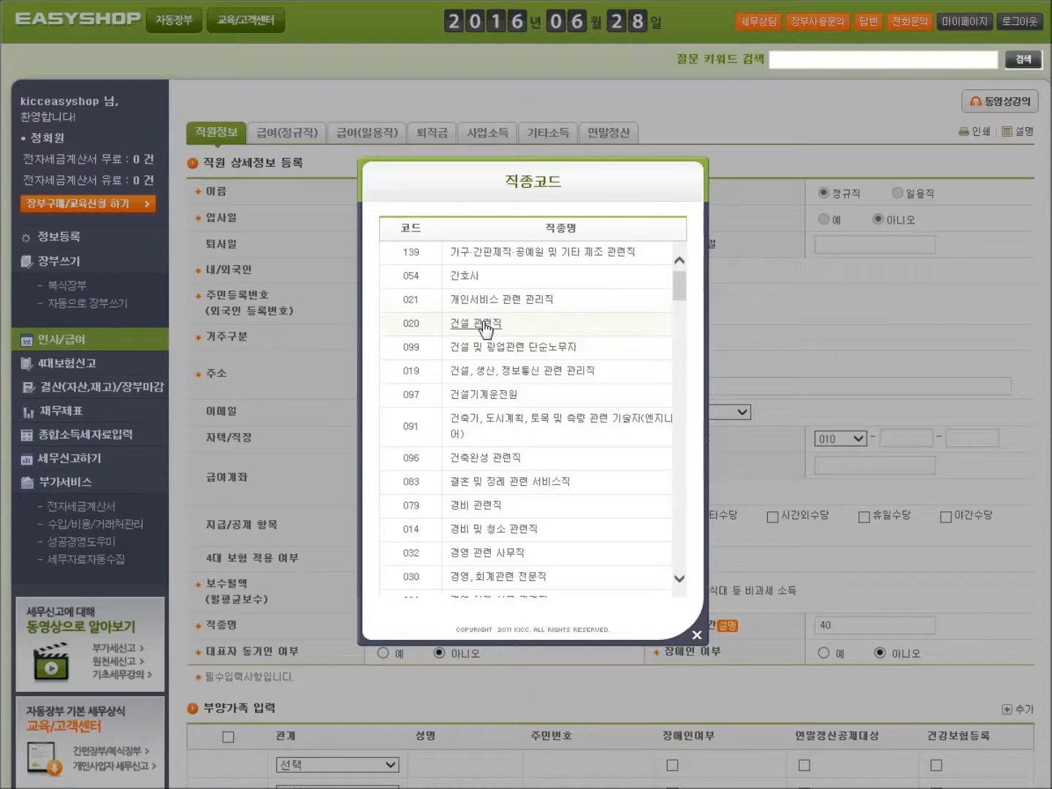
{"action": "left_click", "coordinate": [488, 504]}
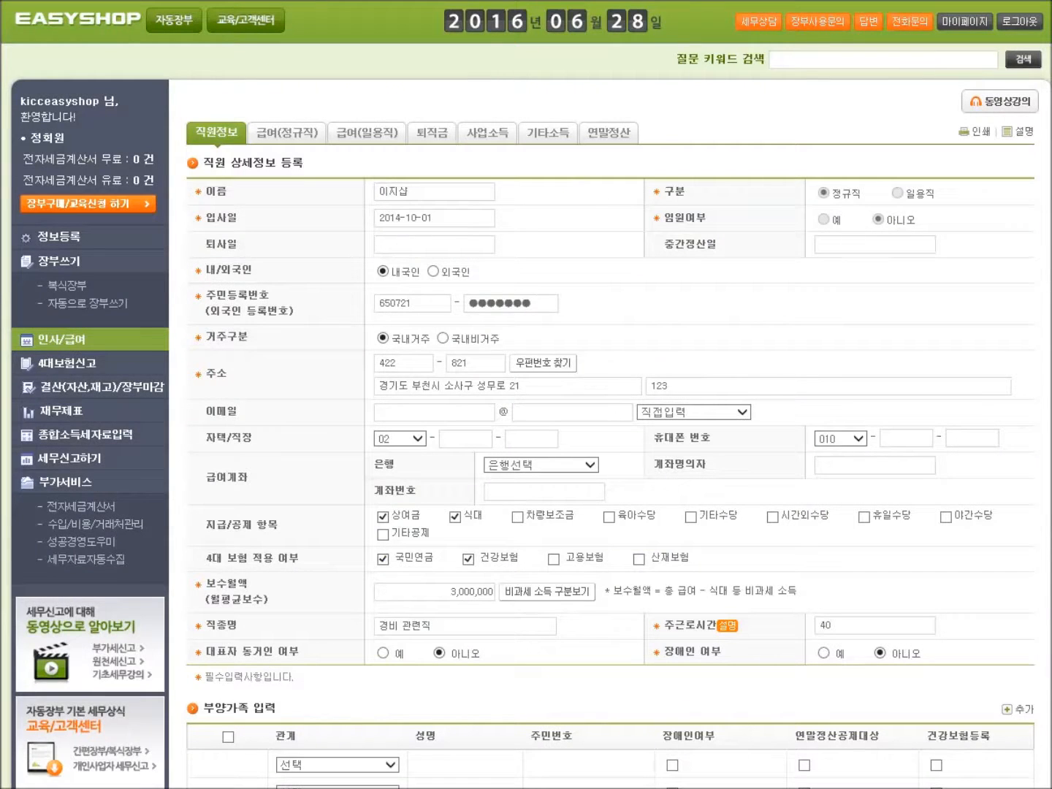
{"action": "left_click_drag", "start_coordinate": [664, 636], "coordinate": [703, 629]}
{"action": "scroll", "coordinate": [277, 590], "scroll_direction": "down", "scroll_amount": 2}
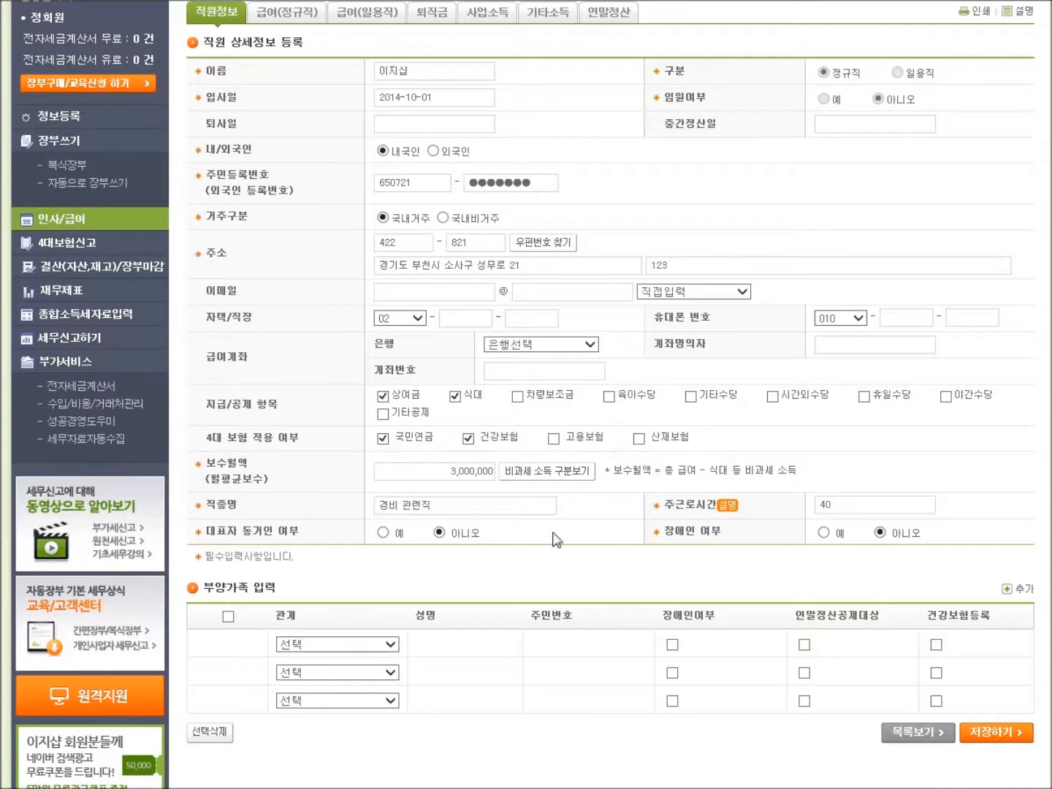
Step: Add a 배우자 dependent row, entering the spouse's name and resident registration number
{"action": "scroll", "coordinate": [906, 536], "scroll_direction": "down", "scroll_amount": 3}
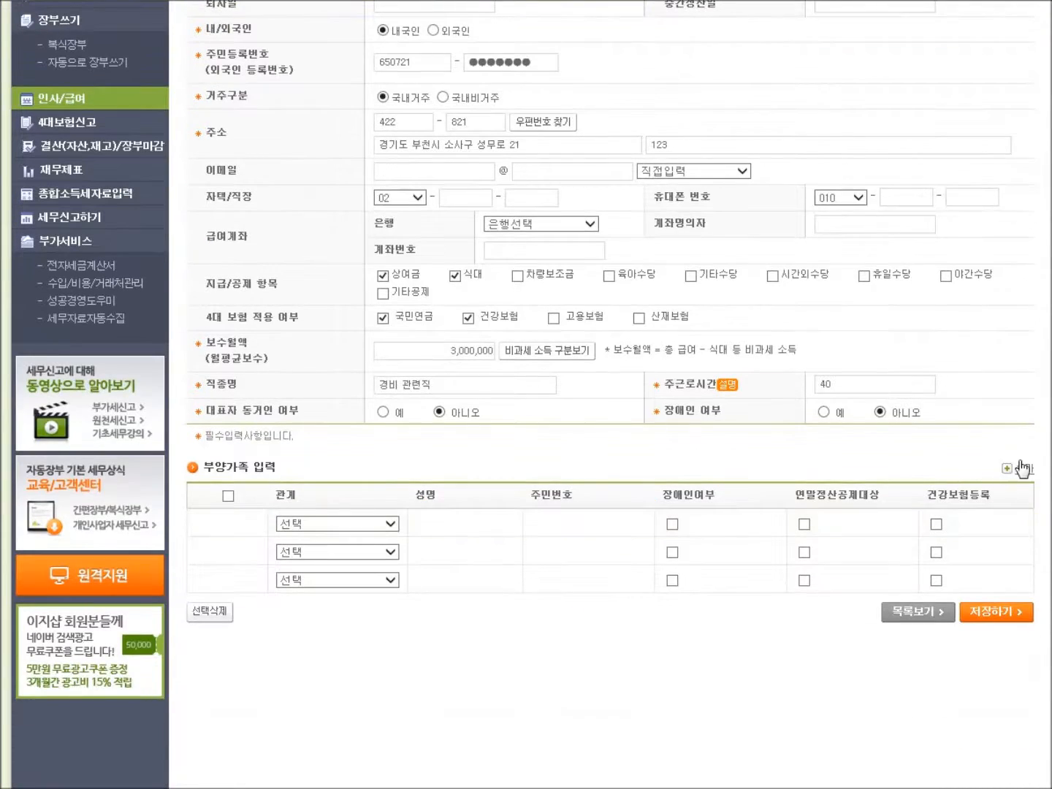
{"action": "left_click", "coordinate": [1023, 468]}
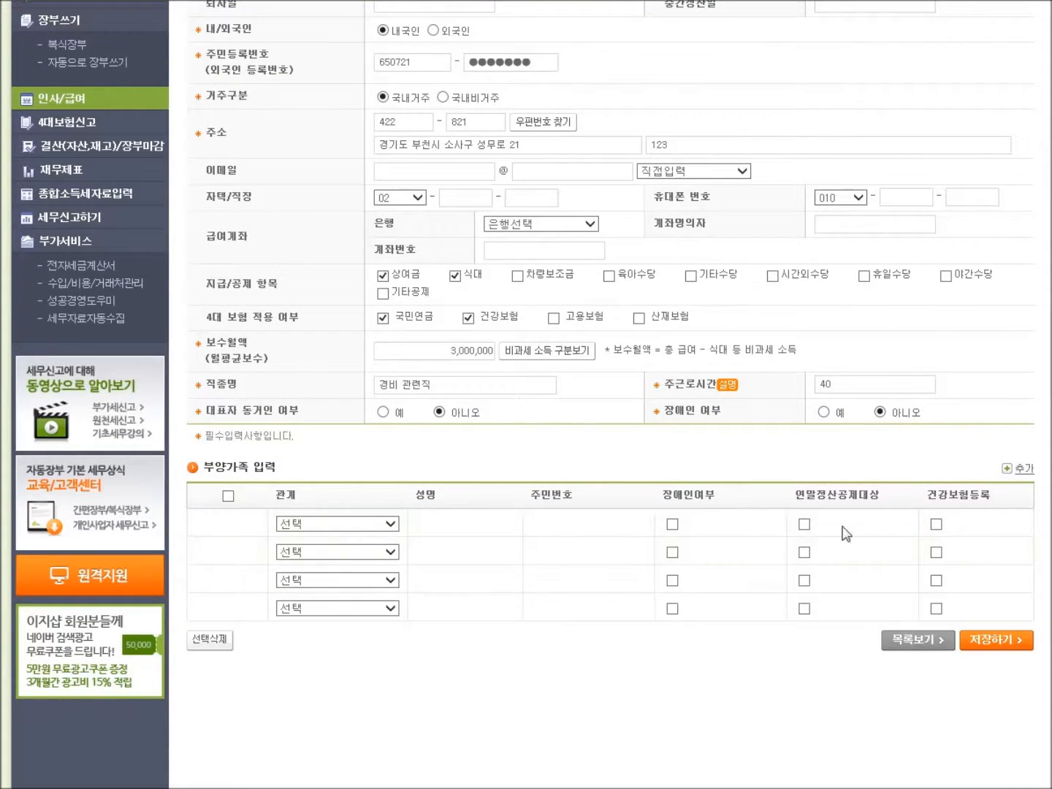
{"action": "left_click", "coordinate": [321, 528]}
{"action": "left_click", "coordinate": [321, 538]}
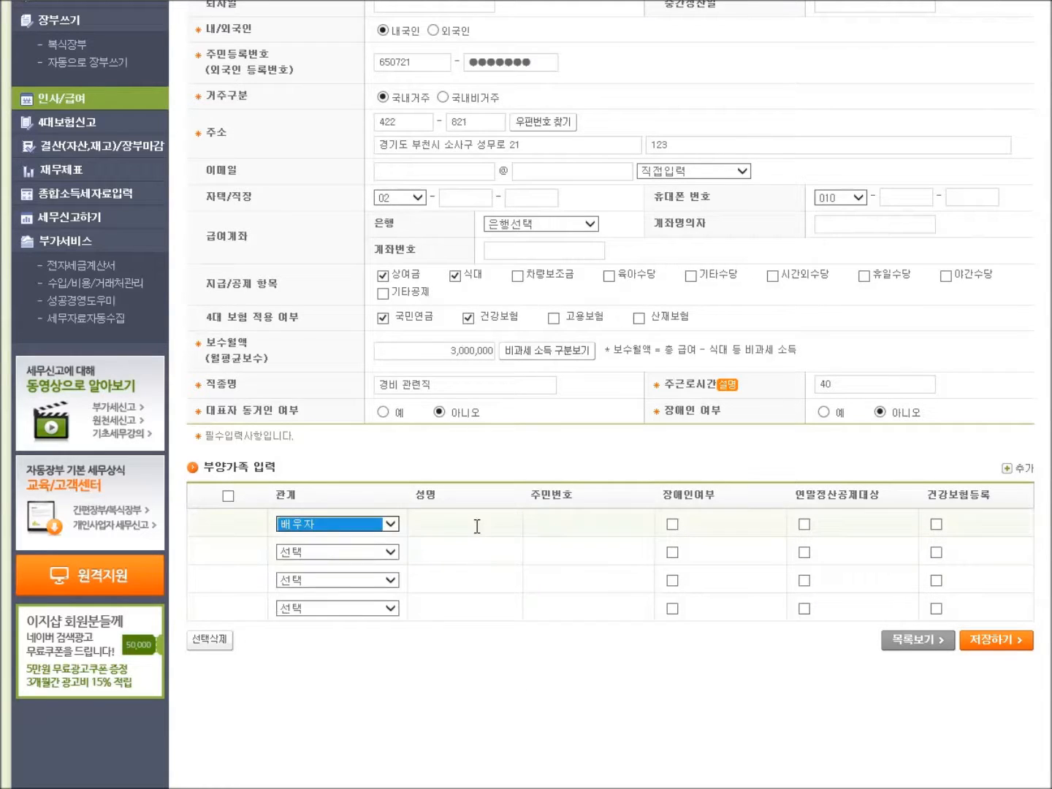
{"action": "left_click", "coordinate": [477, 526]}
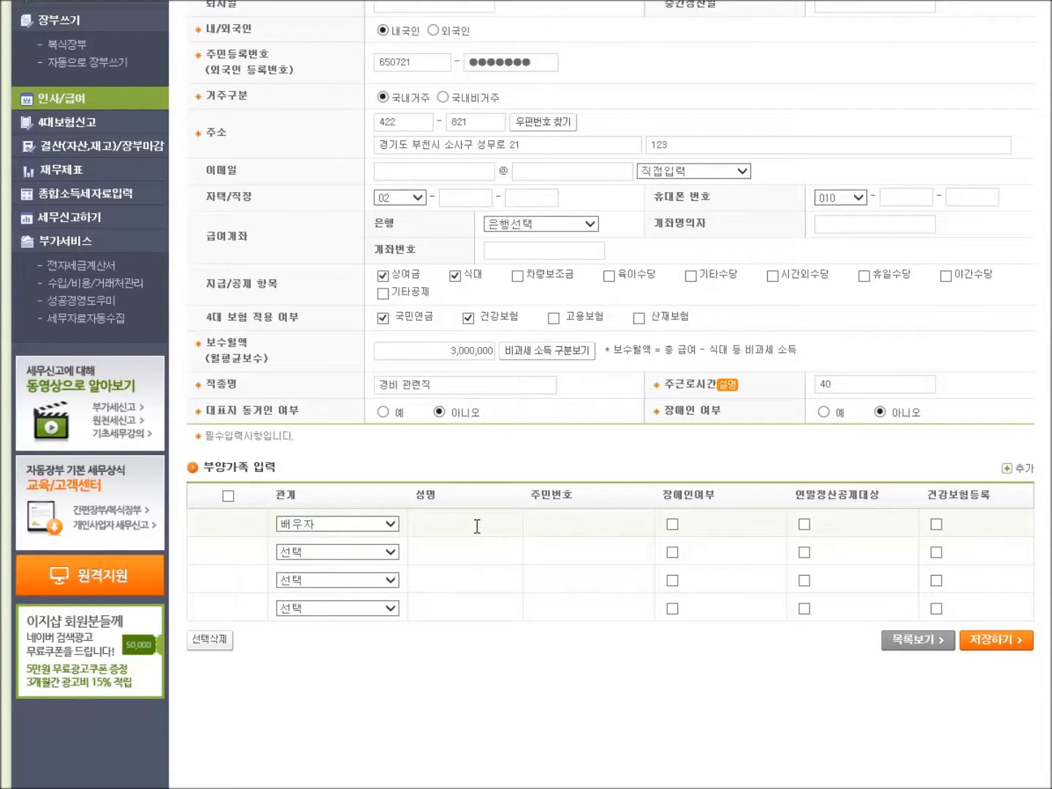
{"action": "key", "text": "Tab"}
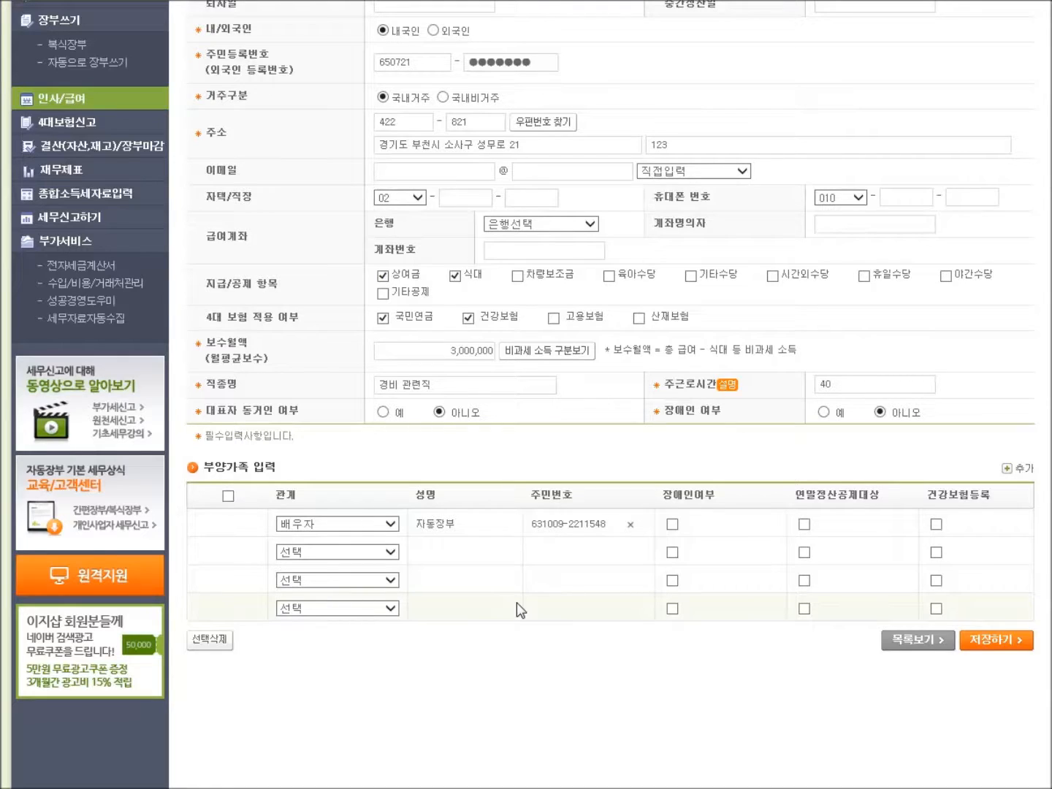
{"action": "left_click_drag", "start_coordinate": [953, 666], "coordinate": [1007, 657]}
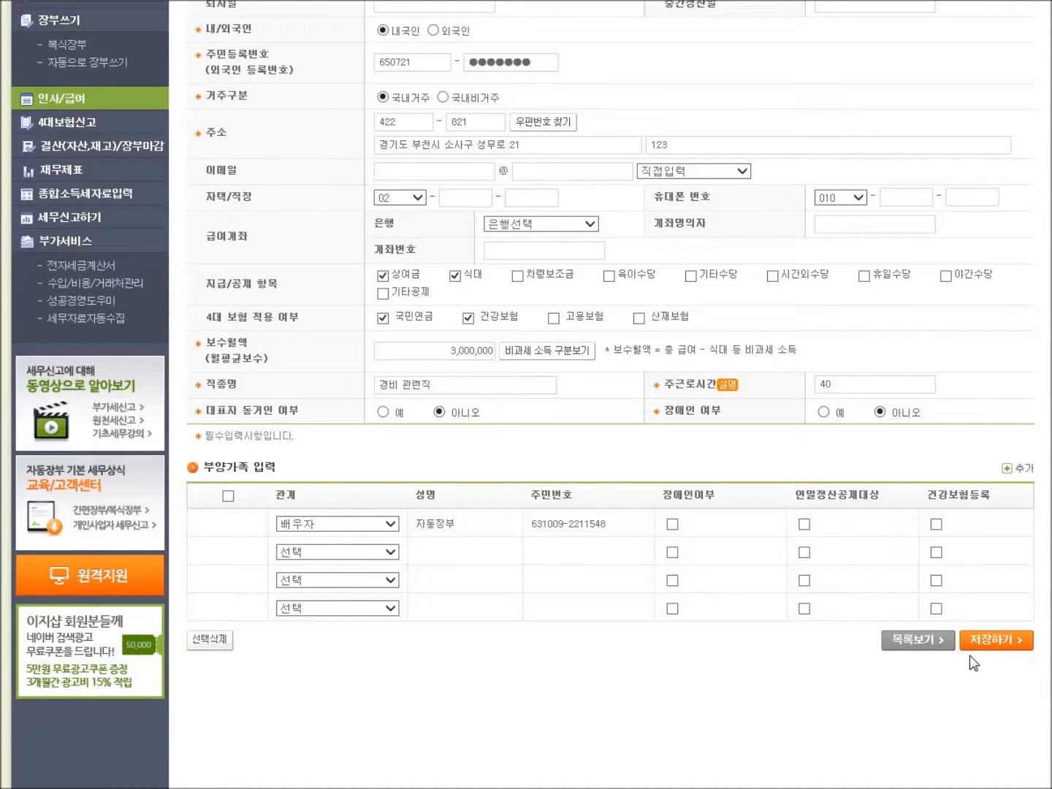
Step: Save the record with 저장하기, returning to the five-entry 직원정보 list
{"action": "left_click", "coordinate": [996, 640]}
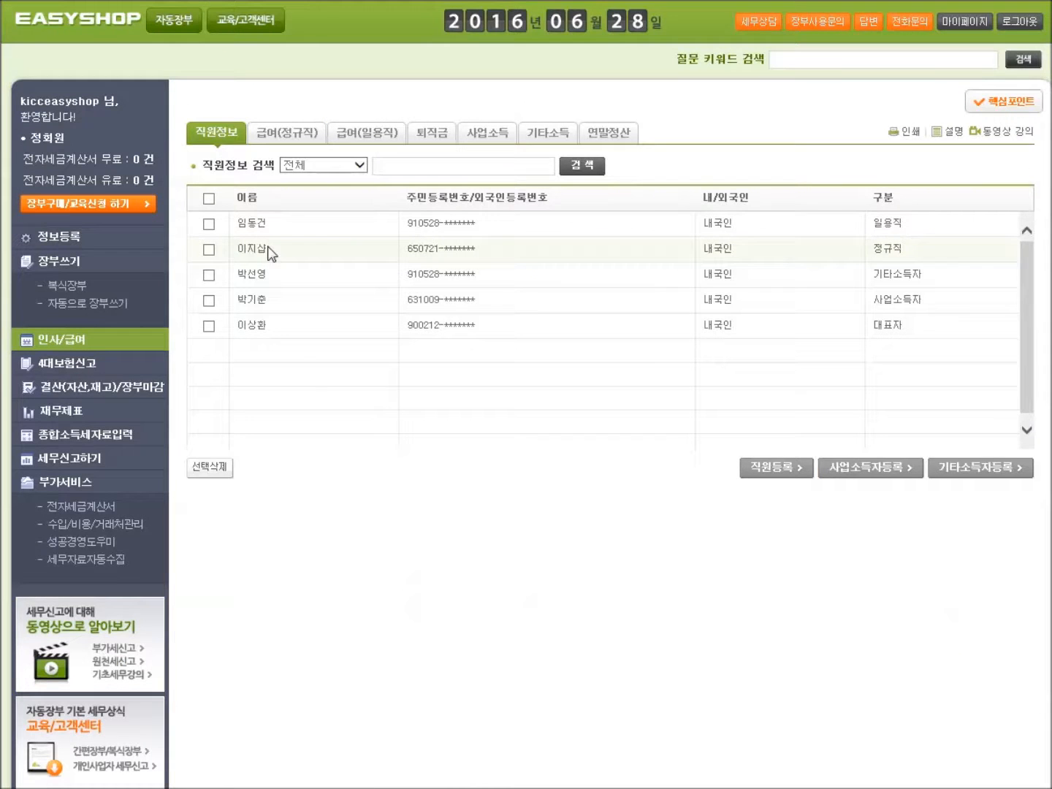
{"action": "left_click_drag", "start_coordinate": [188, 147], "coordinate": [235, 146]}
{"action": "left_click_drag", "start_coordinate": [234, 257], "coordinate": [250, 255]}
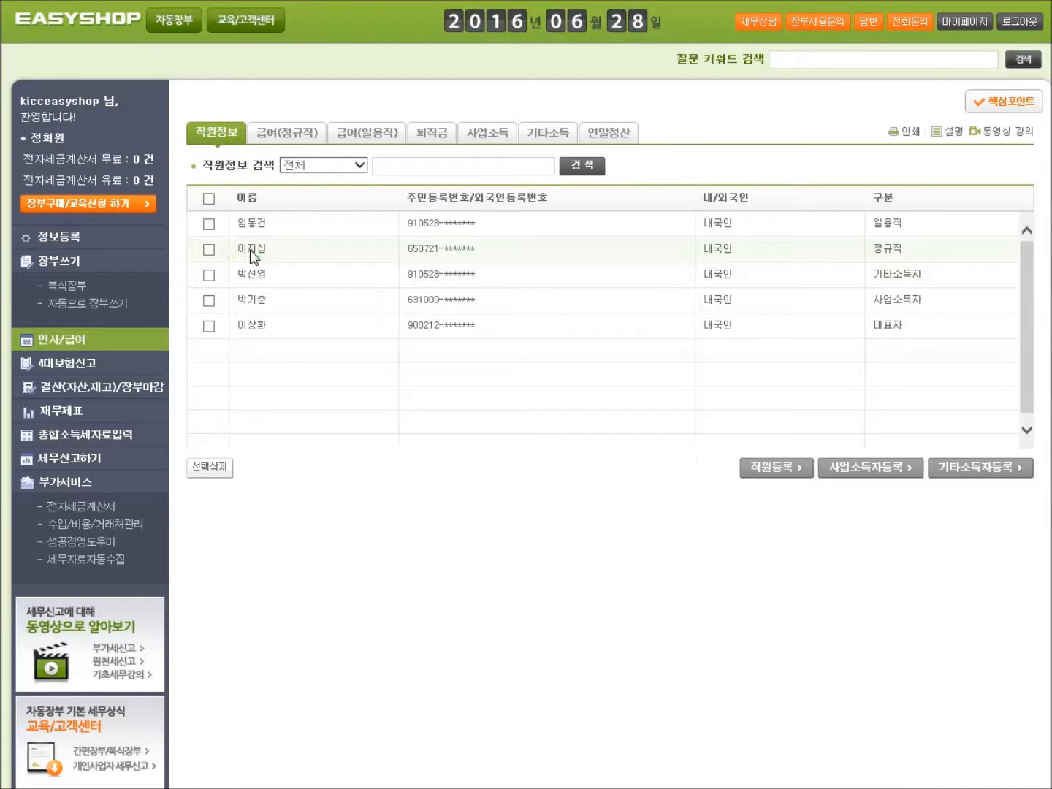